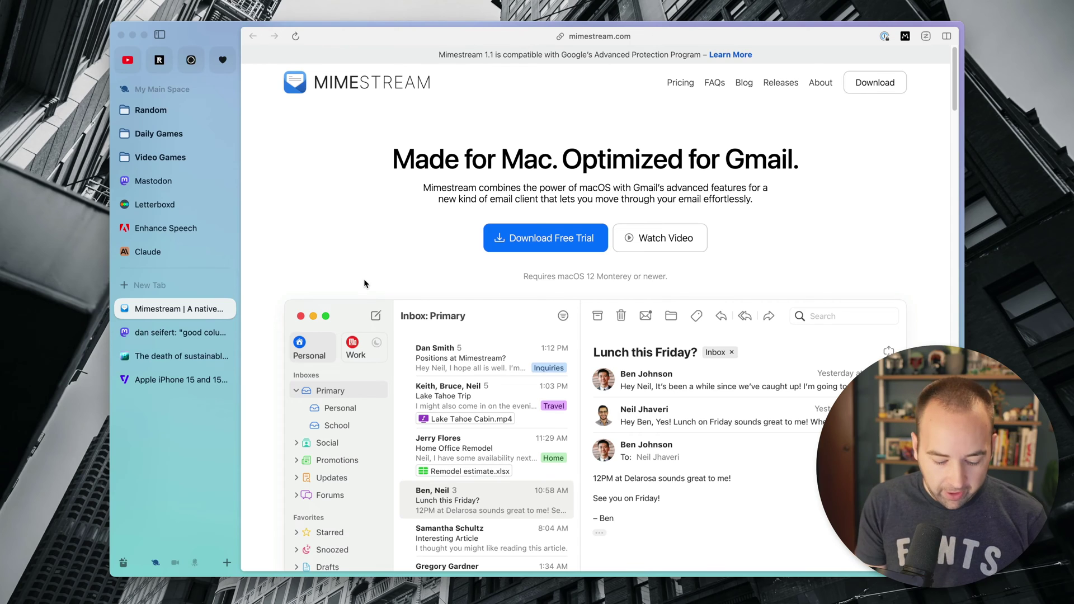
- Open the Max feature settings with the 'max' command, look them over, and close them
{"action": "key", "text": "super+t"}
{"action": "type", "text": "max"}
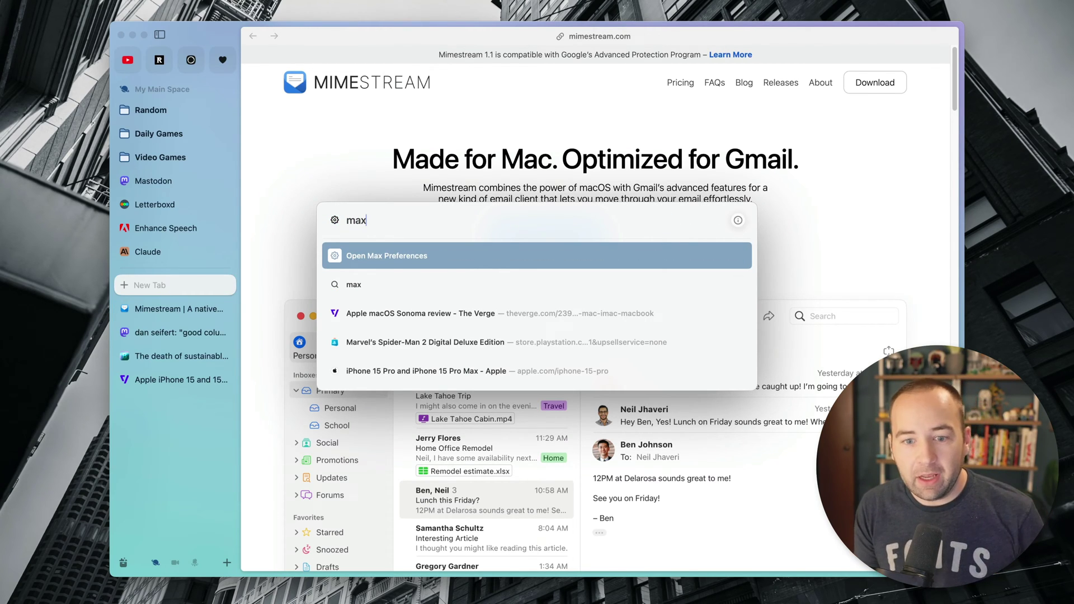
{"action": "key", "text": "Return"}
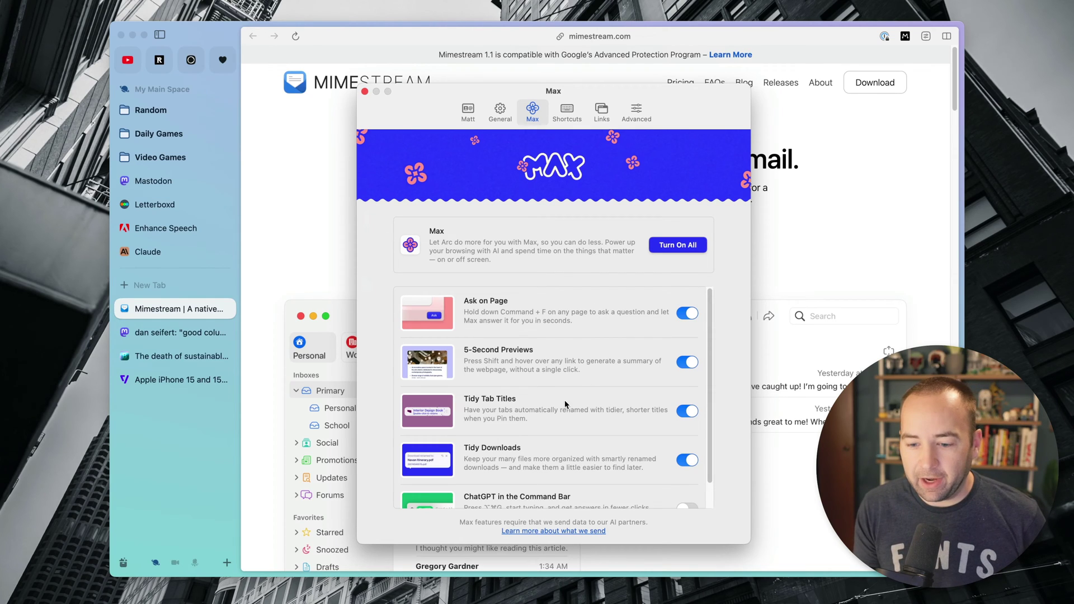
{"action": "scroll", "coordinate": [707, 361], "scroll_direction": "down", "scroll_amount": 2}
{"action": "scroll", "coordinate": [688, 366], "scroll_direction": "up", "scroll_amount": 2}
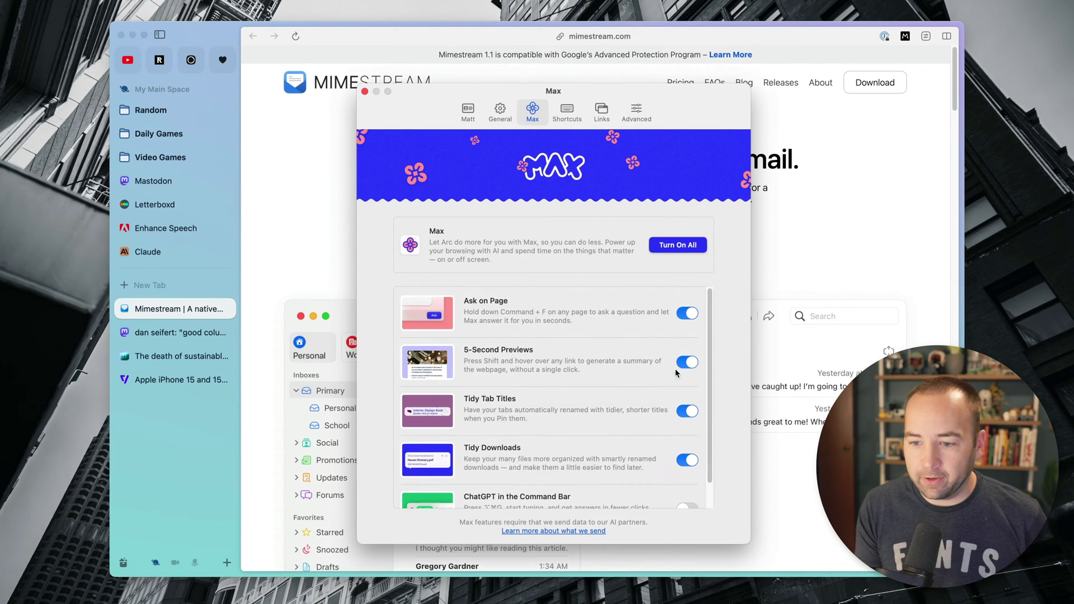
{"action": "key", "text": "super+w"}
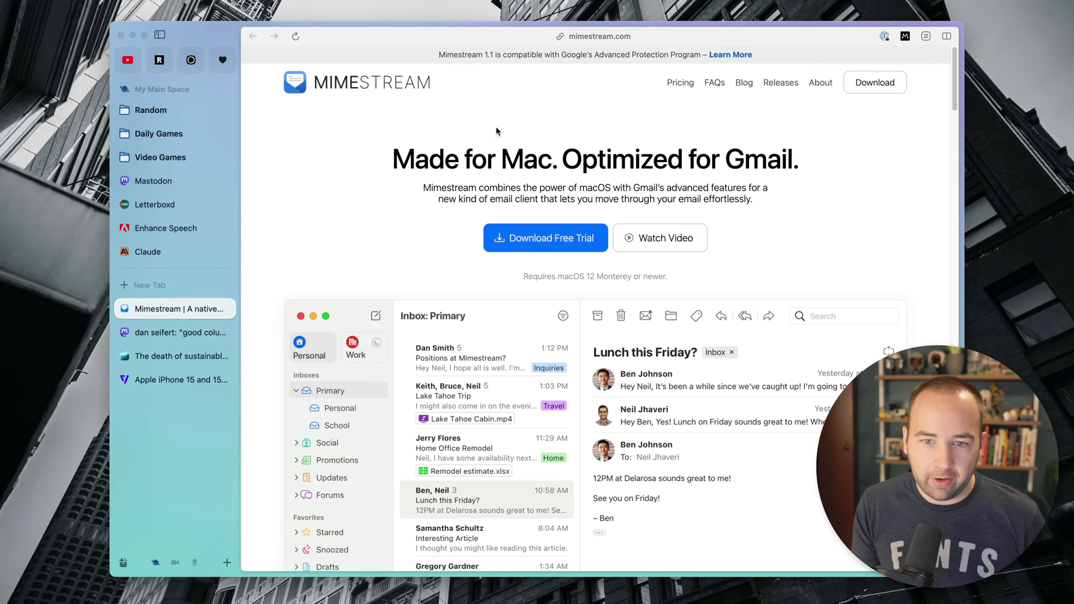
- Download the Mimestream free trial and undo the automatic download rename
{"action": "left_click", "coordinate": [549, 240]}
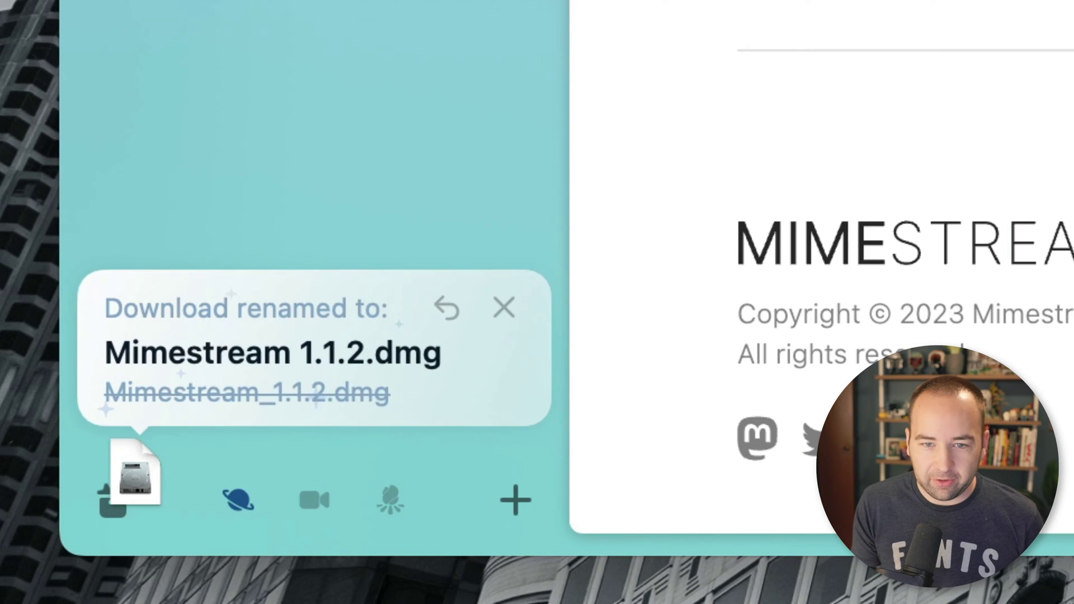
{"action": "scroll", "coordinate": [822, 267], "scroll_direction": "up", "scroll_amount": 5}
{"action": "scroll", "coordinate": [822, 267], "scroll_direction": "down", "scroll_amount": 8}
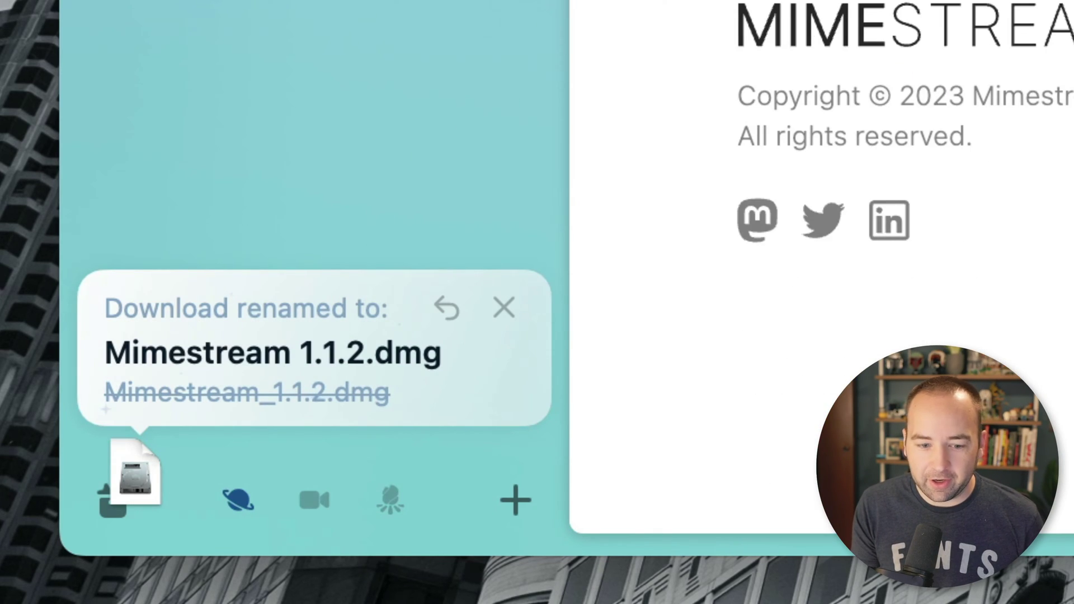
{"action": "left_click", "coordinate": [452, 311]}
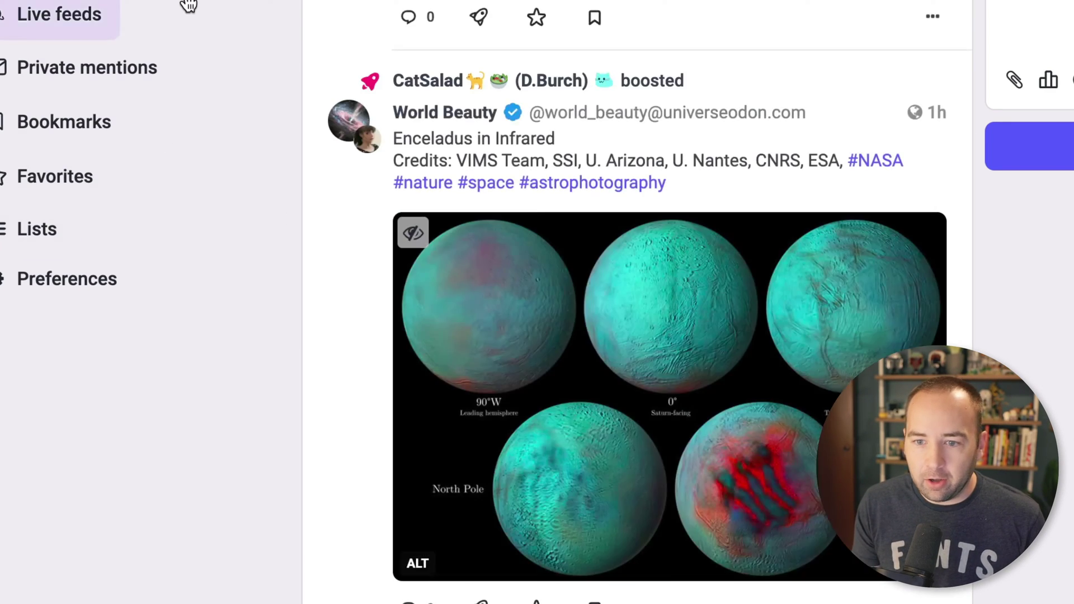
- Scroll down through the Home - Feeling Social Mastodon feed
{"action": "scroll", "coordinate": [337, 252], "scroll_direction": "down", "scroll_amount": 15}
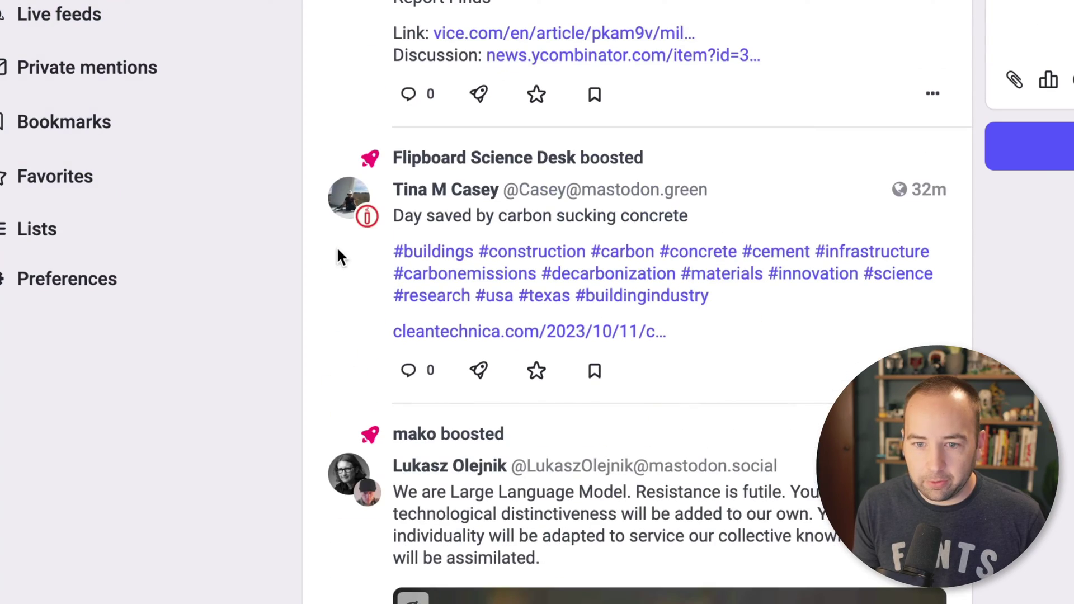
{"action": "mouse_move", "coordinate": [488, 36]}
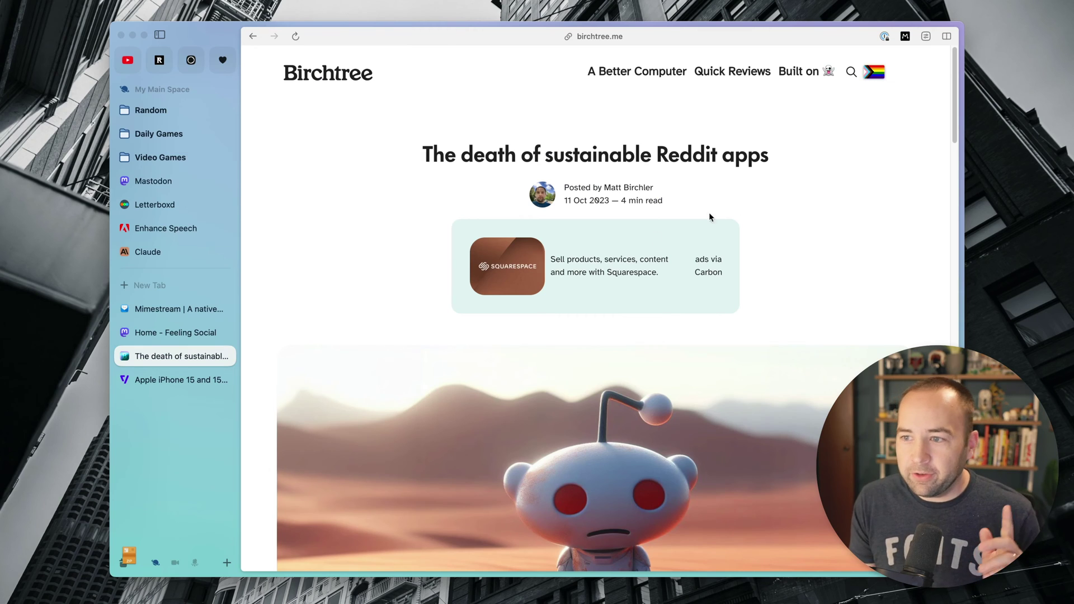
- Search the Birchtree article for 'reddit', step through its matches, then clear the search term
{"action": "mouse_move", "coordinate": [954, 100]}
{"action": "left_mouse_down"}
{"action": "mouse_move", "coordinate": [950, 458]}
{"action": "mouse_move", "coordinate": [959, 84]}
{"action": "left_mouse_up"}
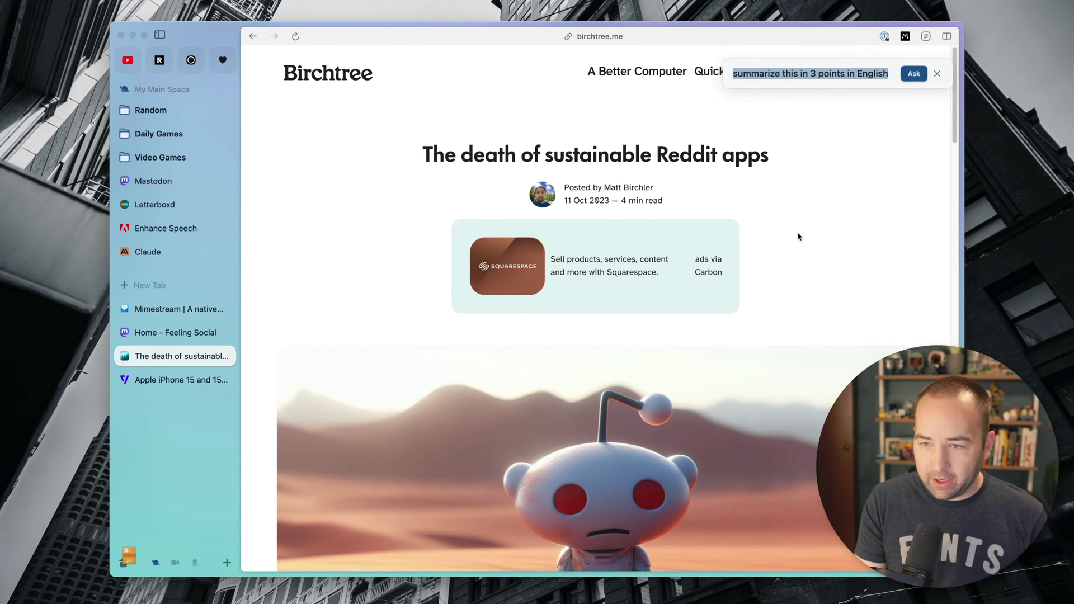
{"action": "key", "text": "BackSpace"}
{"action": "type", "text": "reddit"}
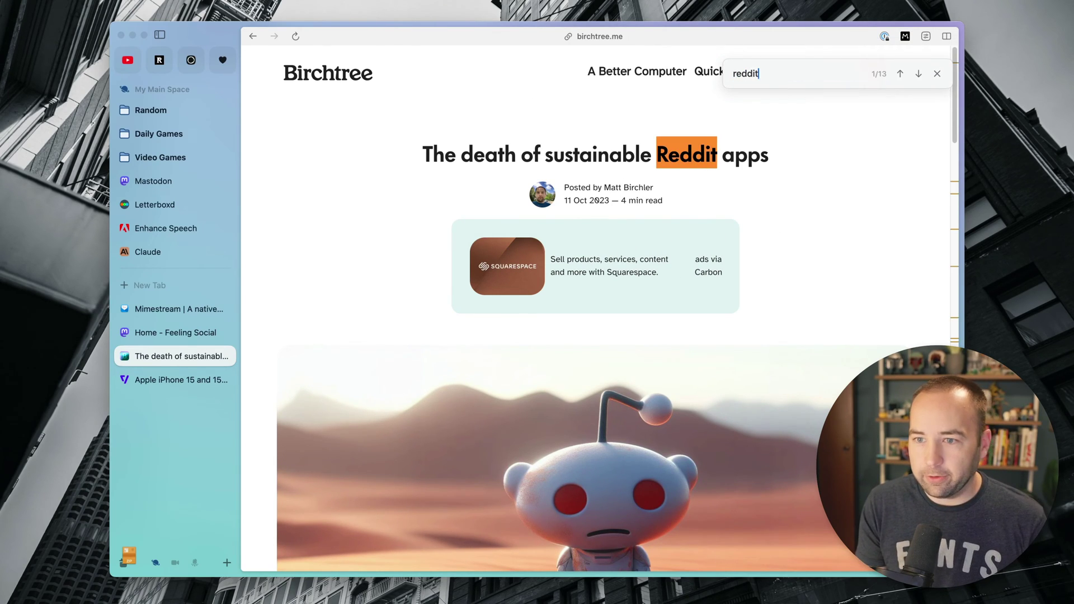
{"action": "key", "text": "Return"}
{"action": "key", "text": "Return"}
{"action": "key", "text": "Return"}
{"action": "key", "text": "Return"}
{"action": "key", "text": "Return"}
{"action": "key", "text": "Return"}
{"action": "key", "text": "Return"}
{"action": "key", "text": "Return"}
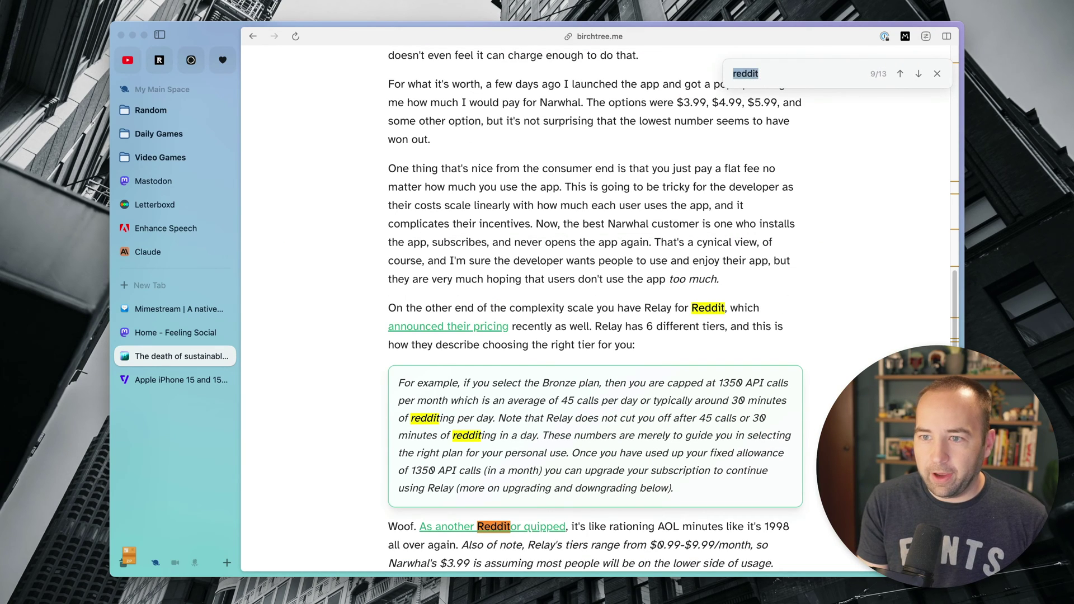
{"action": "key", "text": "BackSpace"}
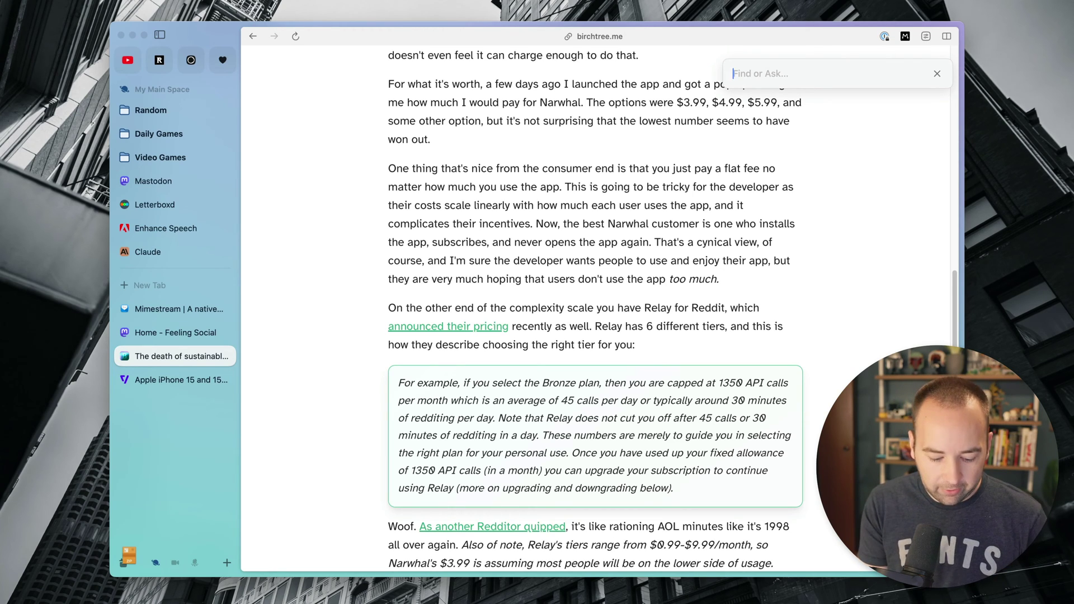
- Ask the page for a 3-bullet summary and for the author's general opinion
{"action": "type", "text": "summarize this"}
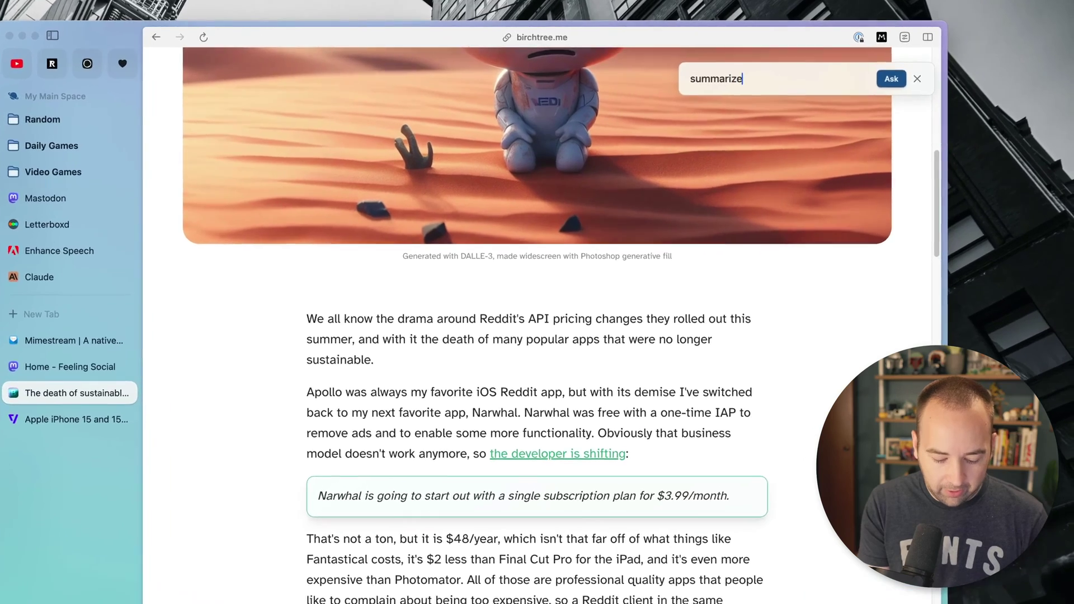
{"action": "type", "text": " post in 3 bu"}
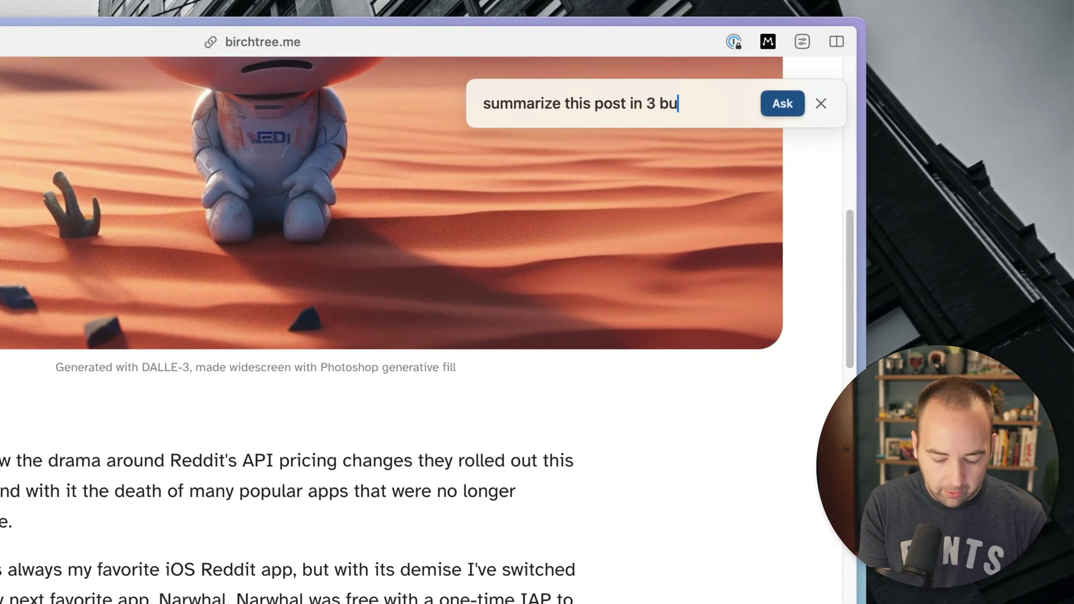
{"action": "type", "text": "llet points"}
{"action": "key", "text": "Return"}
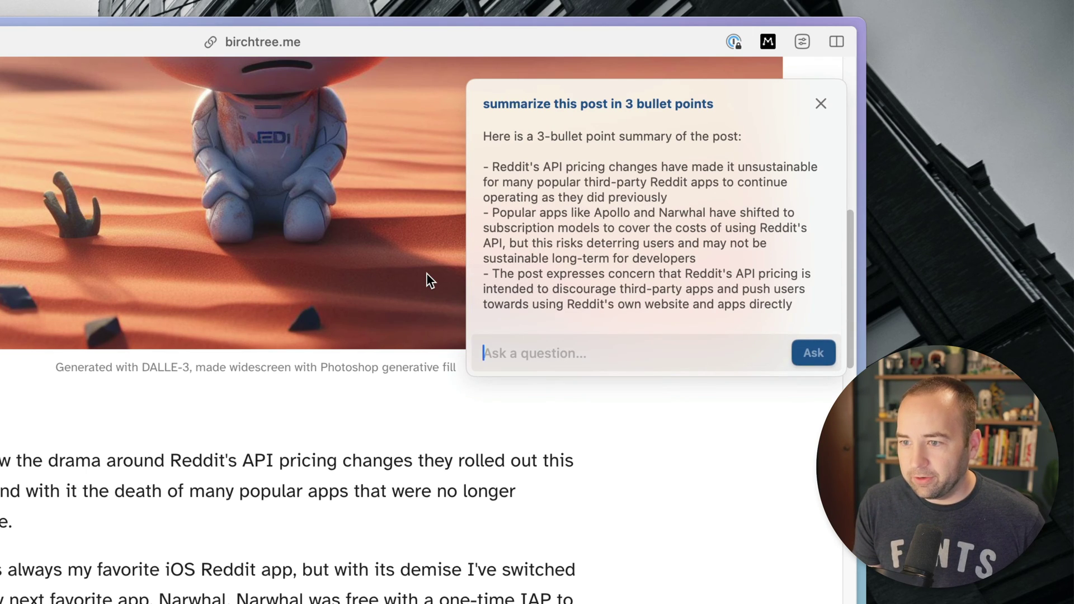
{"action": "type", "text": "what is the"}
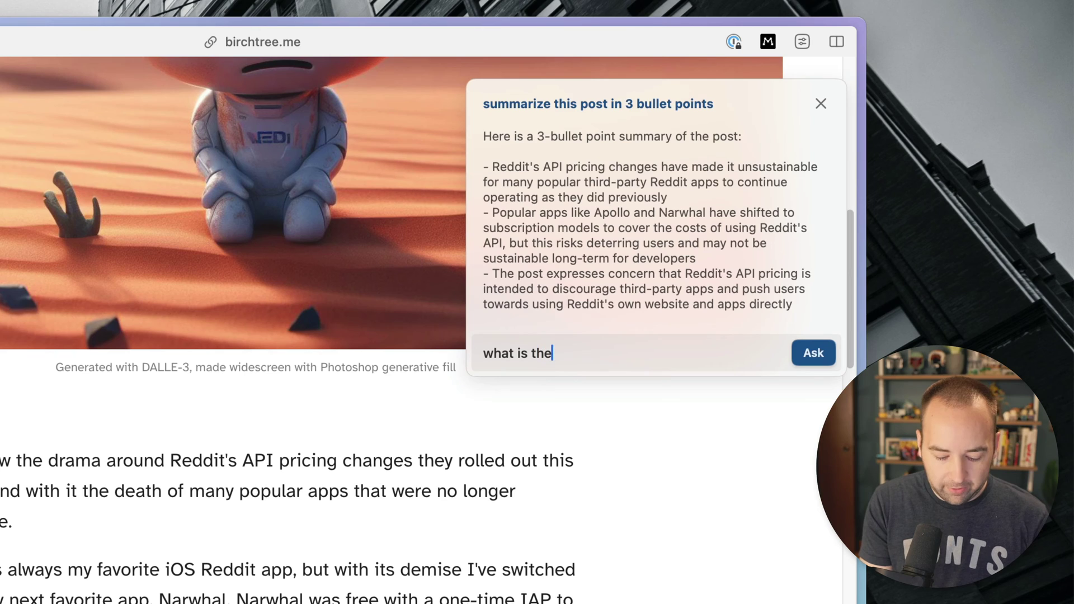
{"action": "type", "text": " author's op"}
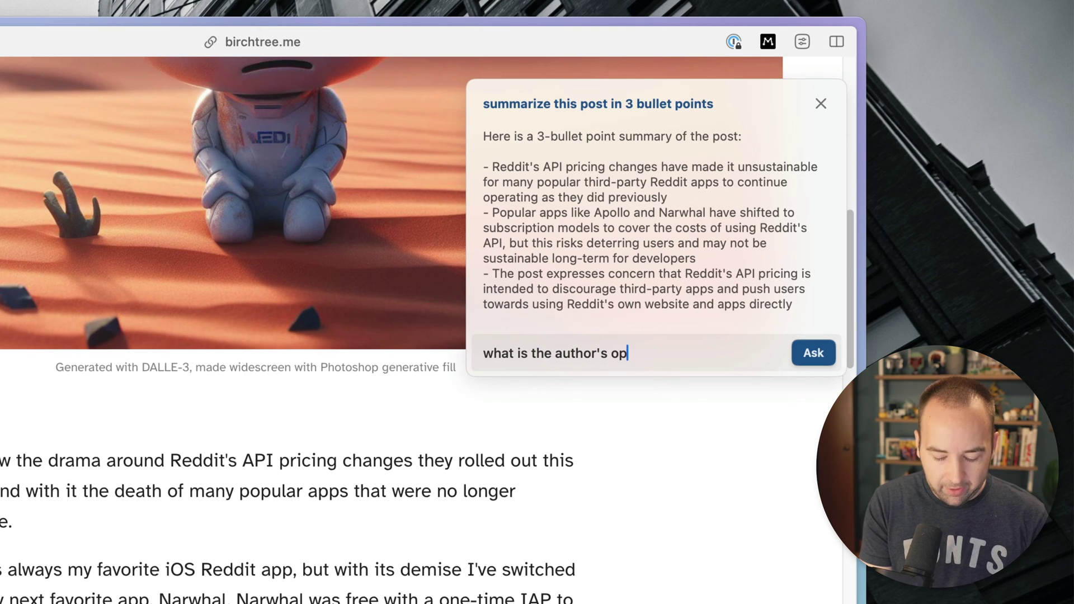
{"action": "type", "text": "inion general"}
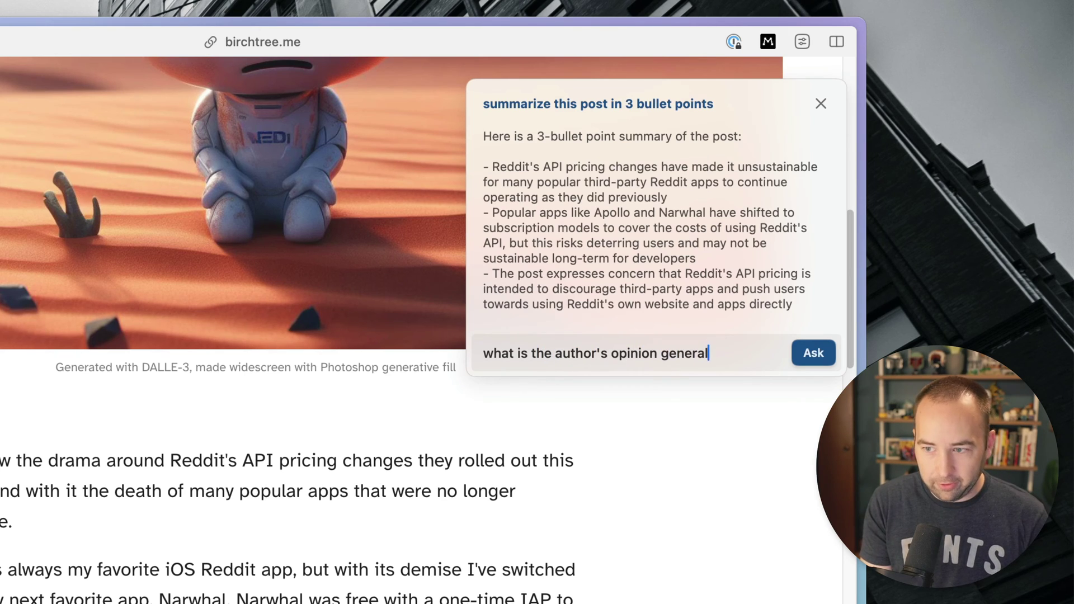
{"action": "type", "text": "ly?"}
{"action": "key", "text": "Return"}
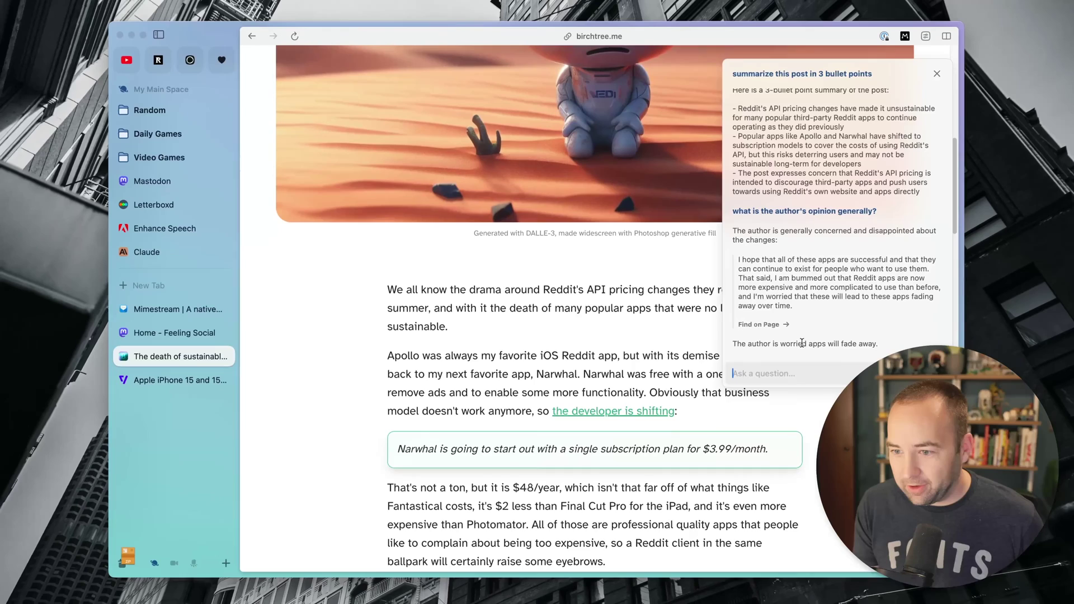
- Jump to the quoted passage, then dismiss the answer panel and return to the article top
{"action": "left_click", "coordinate": [761, 325]}
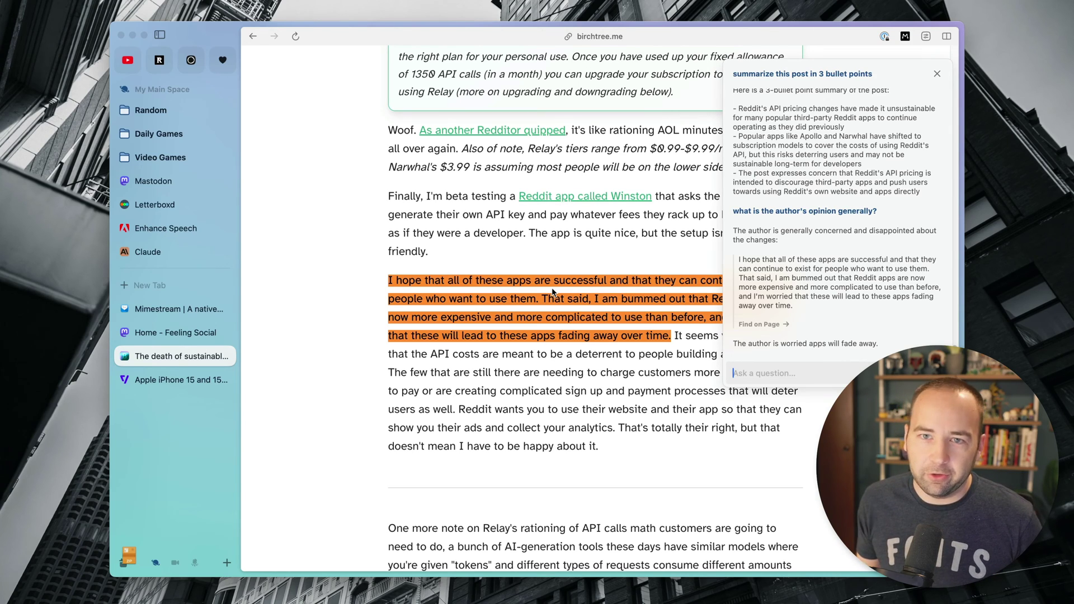
{"action": "scroll", "coordinate": [853, 179], "scroll_direction": "up", "scroll_amount": 1}
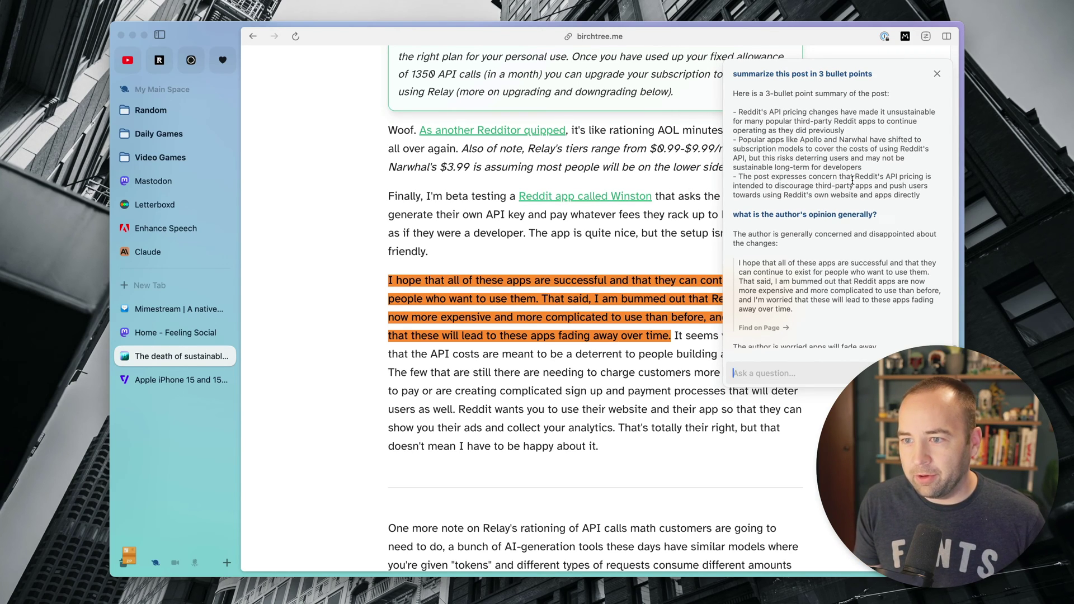
{"action": "left_click", "coordinate": [937, 74]}
{"action": "left_click", "coordinate": [649, 231]}
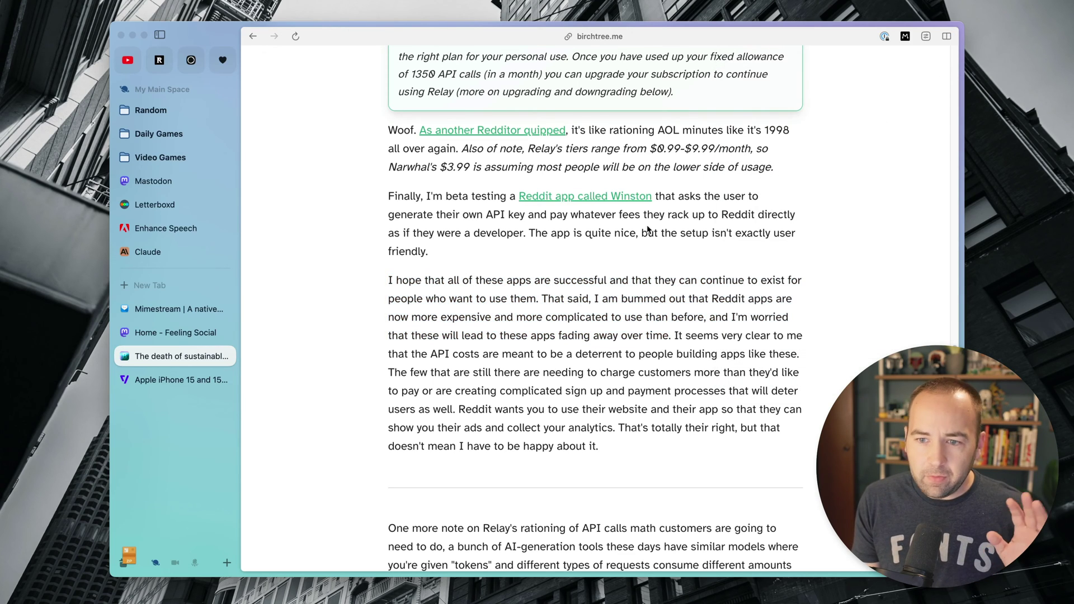
{"action": "scroll", "coordinate": [631, 251], "scroll_direction": "up", "scroll_amount": 20}
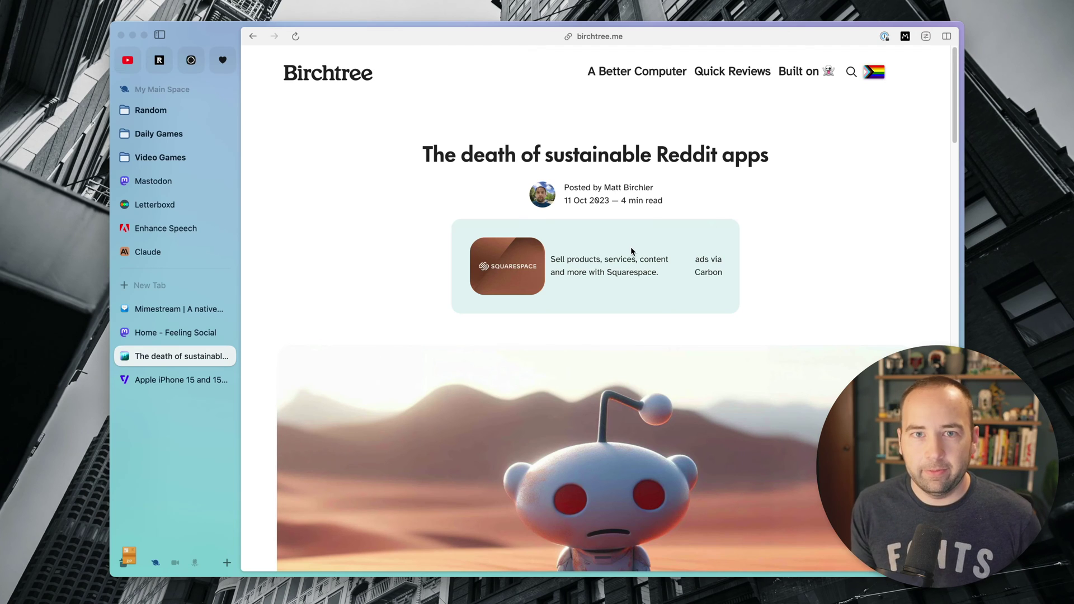
- Pin the Verge iPhone 15 review tab directly below Claude
{"action": "left_click", "coordinate": [184, 380]}
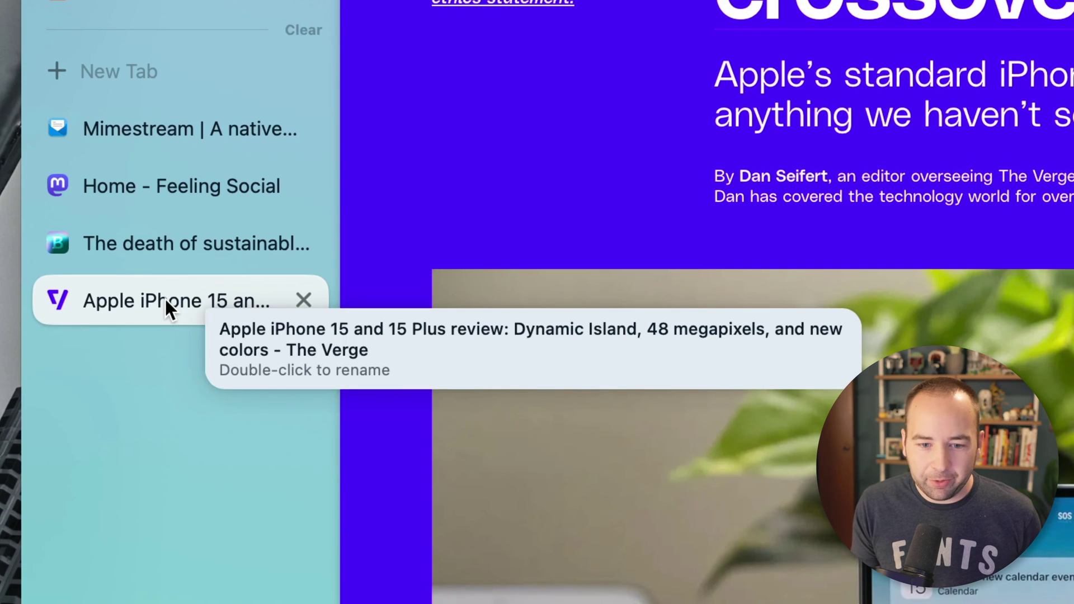
{"action": "left_click_drag", "start_coordinate": [157, 302], "coordinate": [157, 63]}
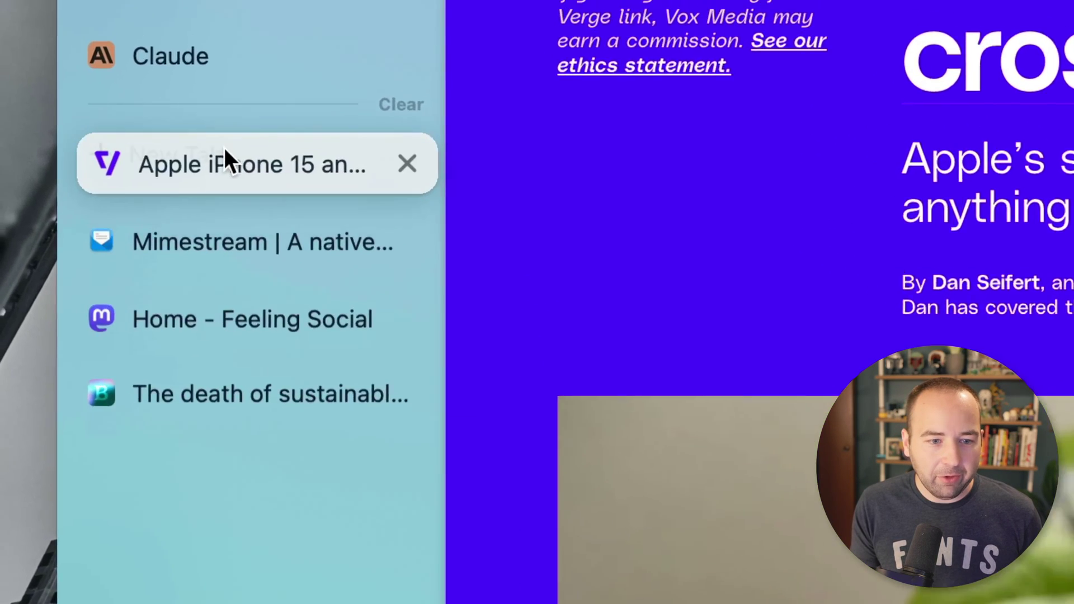
{"action": "left_click_drag", "start_coordinate": [225, 150], "coordinate": [231, 115]}
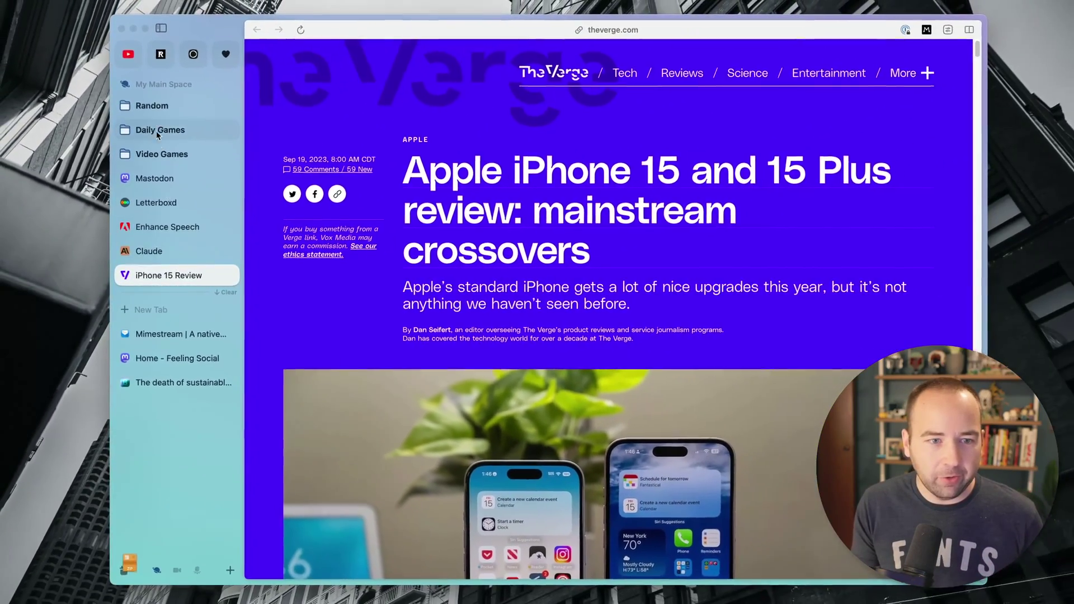
- Unpin iPhone 15 Review and pin the Mimestream, Home - Feeling Social and Reddit article tabs
{"action": "left_click", "coordinate": [225, 275]}
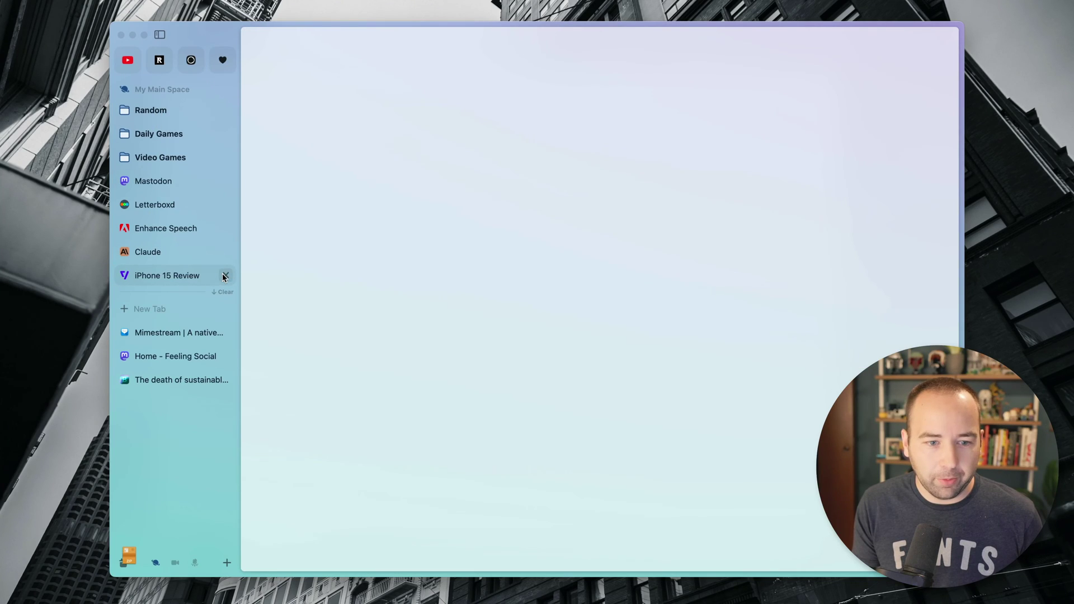
{"action": "left_click", "coordinate": [174, 309]}
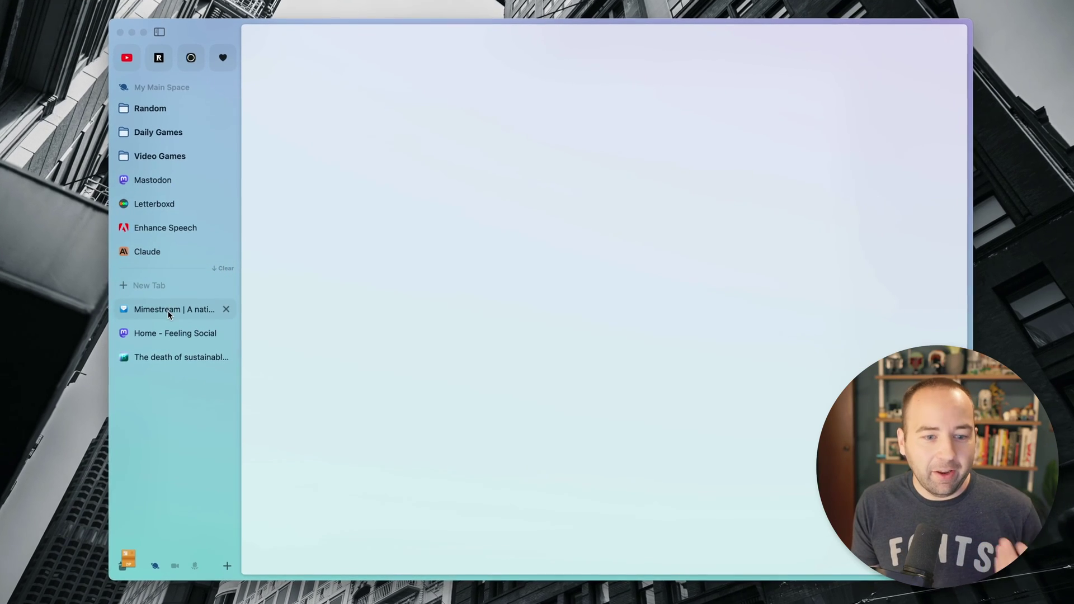
{"action": "left_click_drag", "start_coordinate": [174, 308], "coordinate": [174, 273]}
{"action": "left_click_drag", "start_coordinate": [185, 336], "coordinate": [158, 319]}
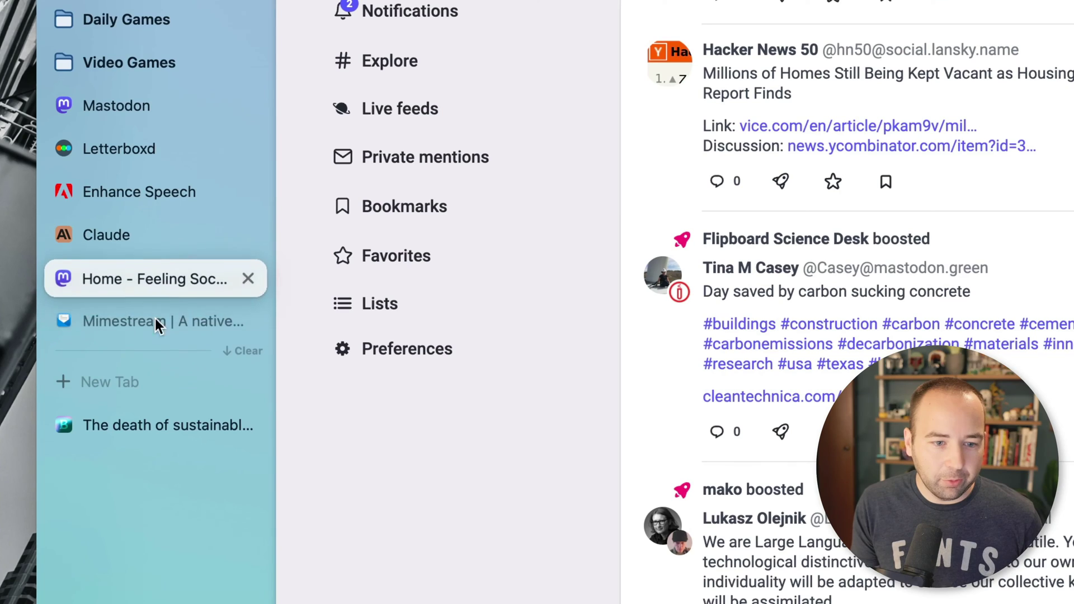
{"action": "left_click_drag", "start_coordinate": [149, 424], "coordinate": [159, 324]}
- Rename the Reddit article tab 'Death of Reddit apps' and show the macOS Gmail client page
{"action": "double_click", "coordinate": [156, 321]}
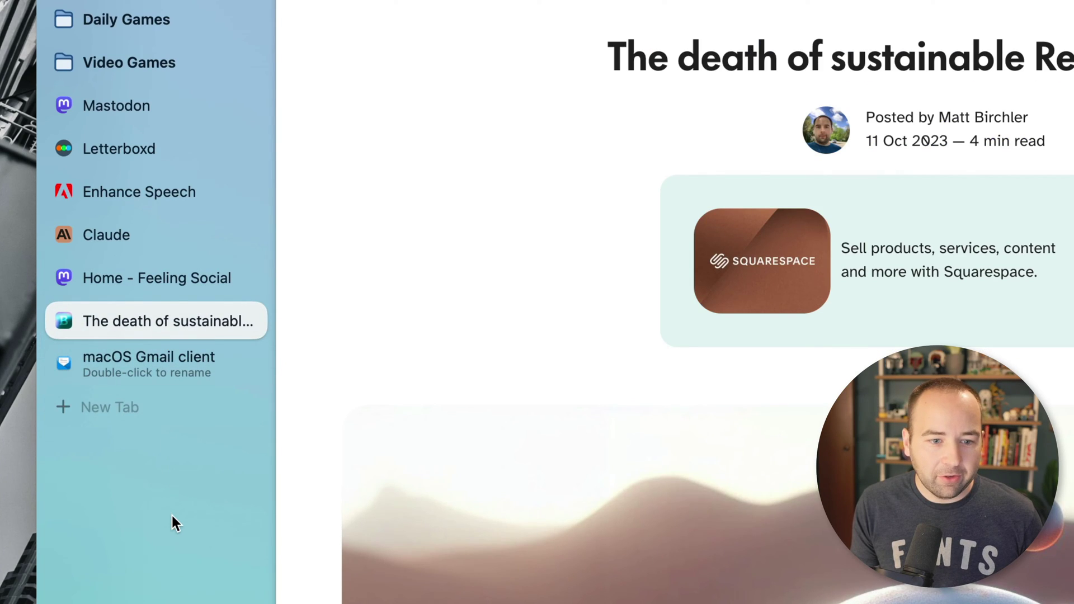
{"action": "type", "text": "Death of Reddit apps"}
{"action": "key", "text": "Return"}
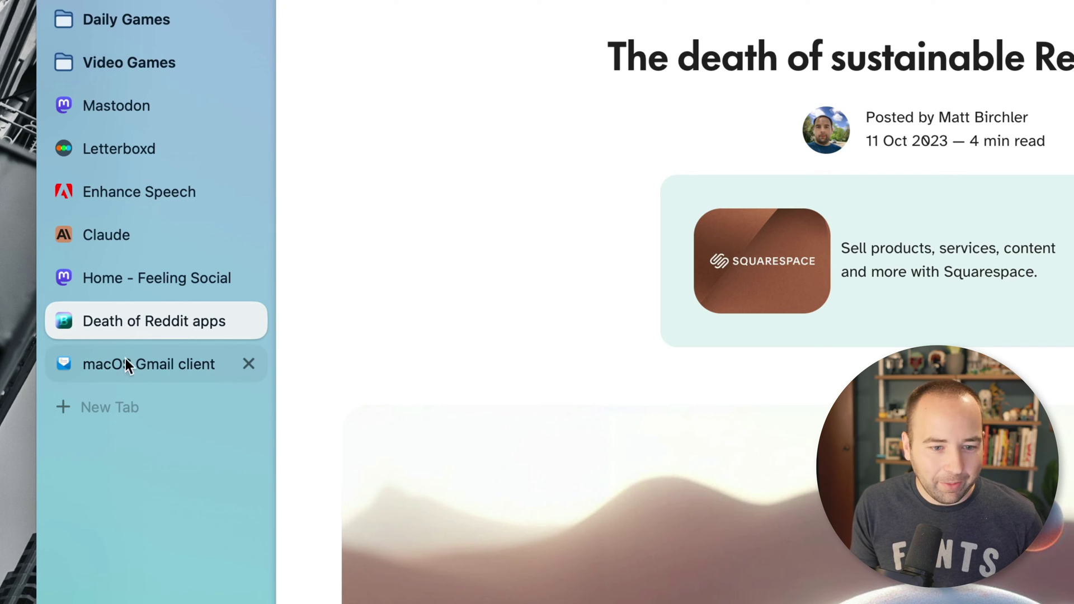
{"action": "left_click", "coordinate": [144, 365]}
{"action": "scroll", "coordinate": [401, 388], "scroll_direction": "up", "scroll_amount": 15}
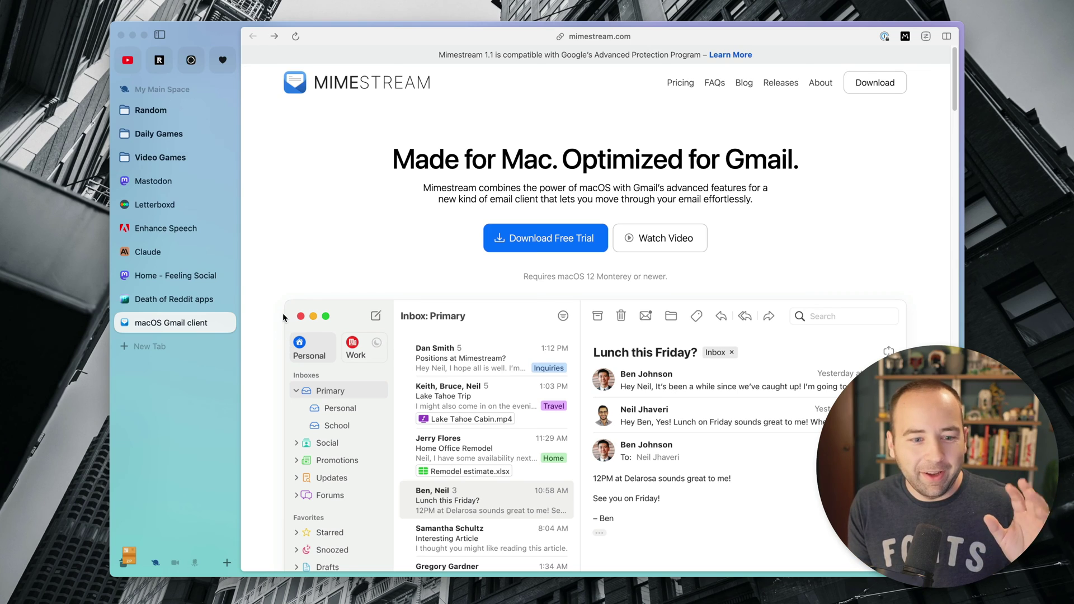
- Close the macOS Gmail client tab and send 'what is wrigley field?' to ChatGPT from the command bar
{"action": "left_click", "coordinate": [225, 324]}
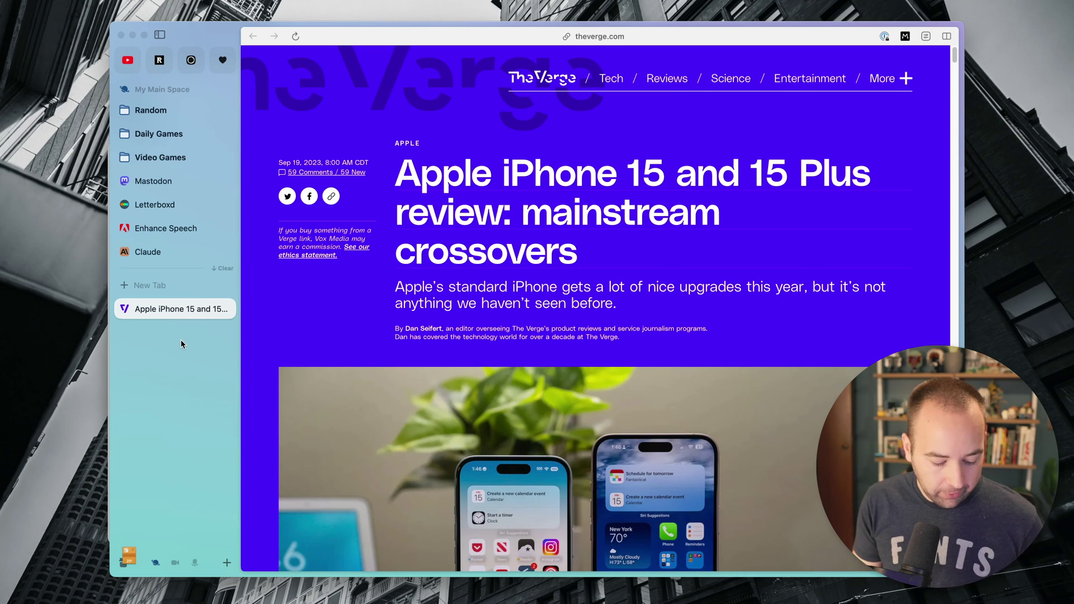
{"action": "key", "text": "super+t"}
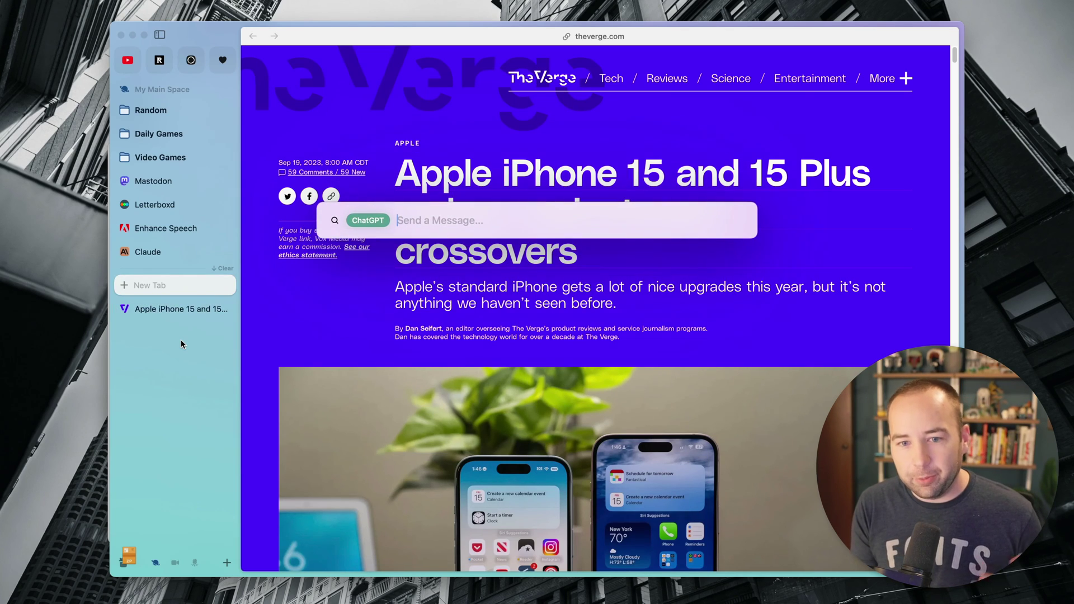
{"action": "type", "text": "what is wrigley field?"}
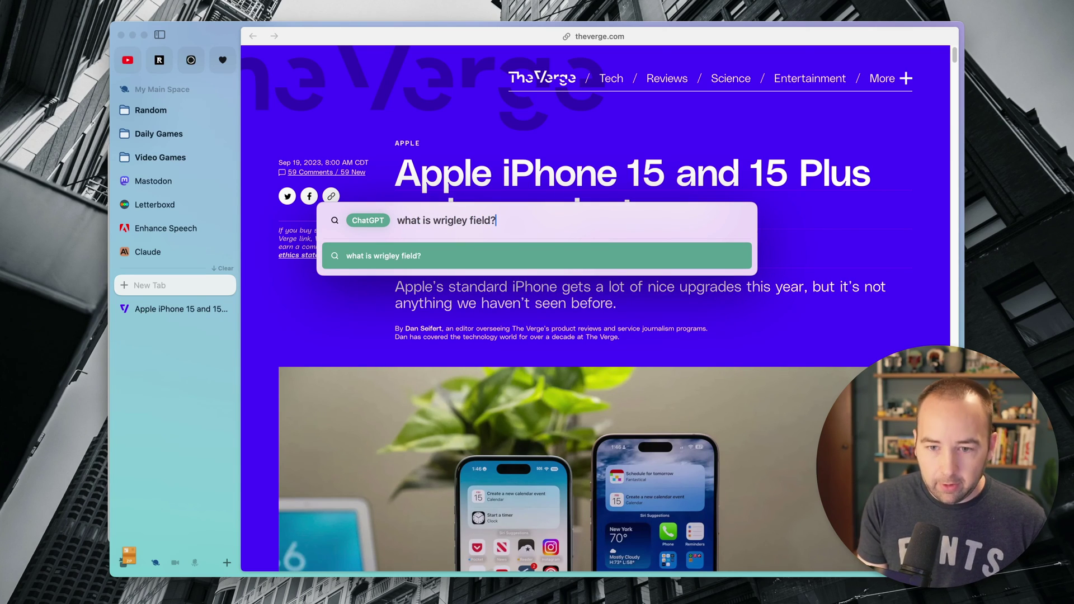
{"action": "key", "text": "super+a"}
{"action": "key", "text": "super+c"}
{"action": "key", "text": "Return"}
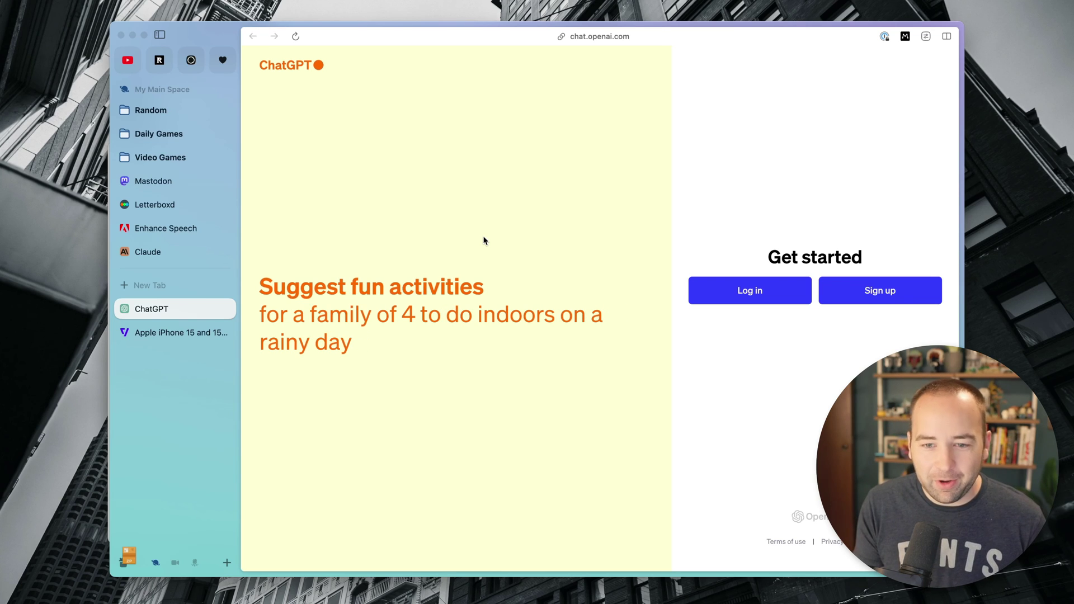
{"action": "key", "text": "alt+space"}
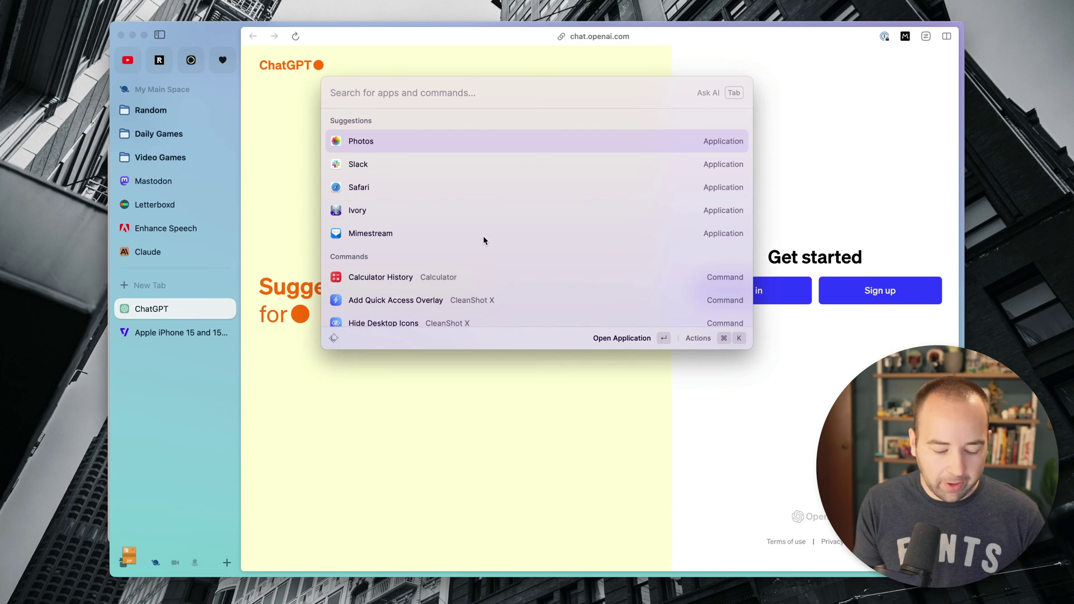
{"action": "key", "text": "Tab"}
{"action": "key", "text": "super+v"}
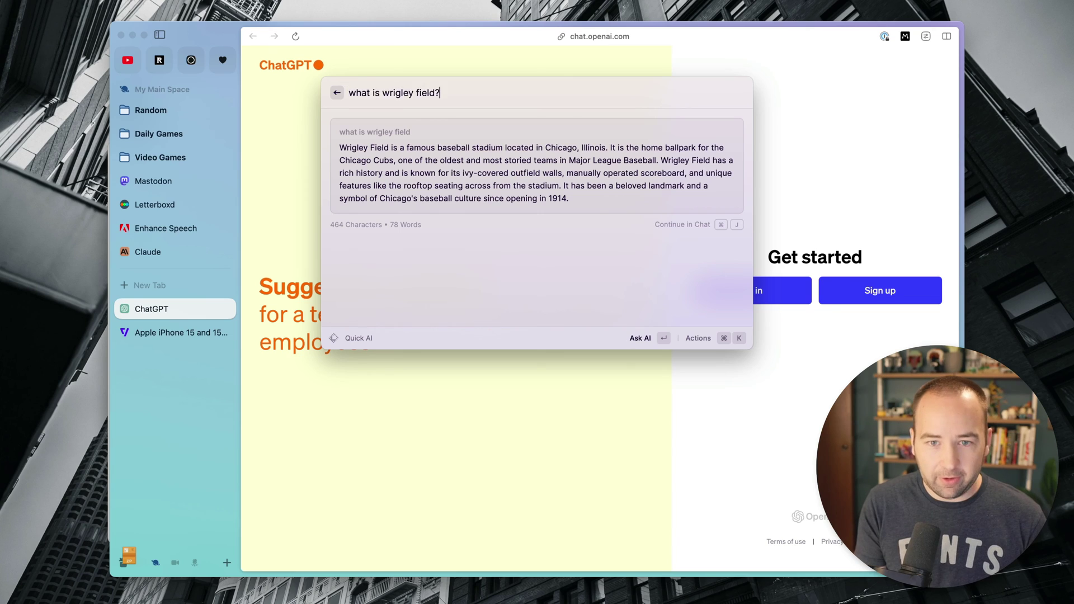
{"action": "key", "text": "Return"}
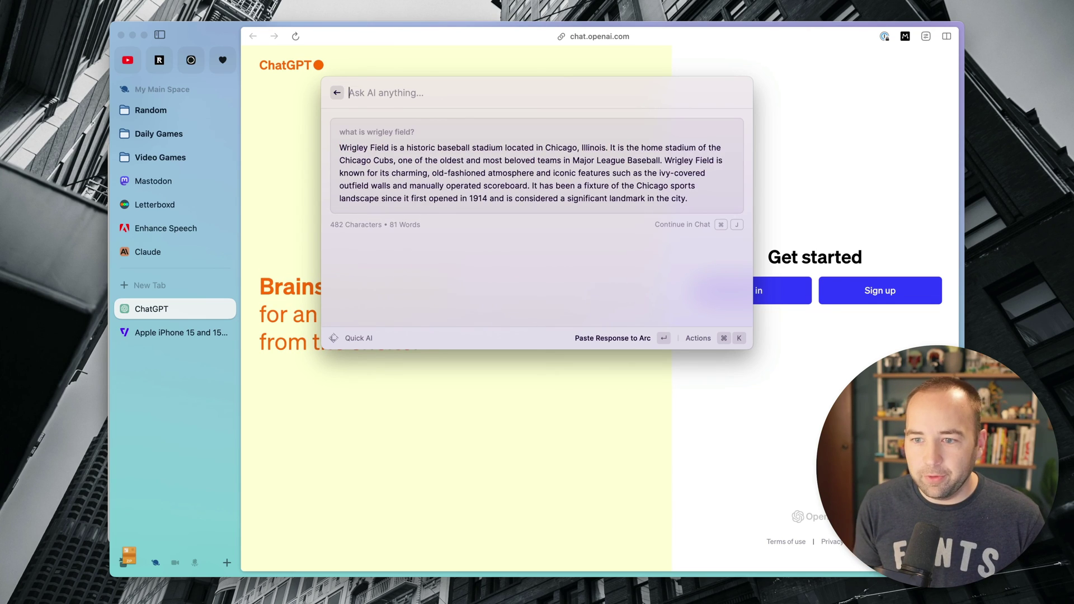
{"action": "key", "text": "Escape"}
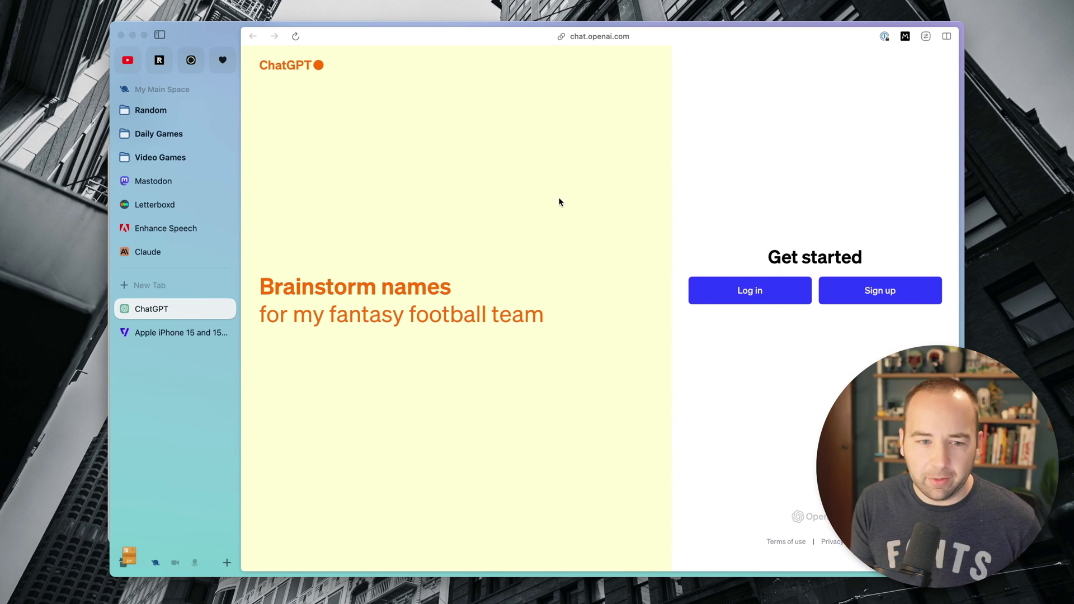
- Close the ChatGPT tab and switch off ChatGPT in the Command Bar in Max settings
{"action": "left_click", "coordinate": [227, 309]}
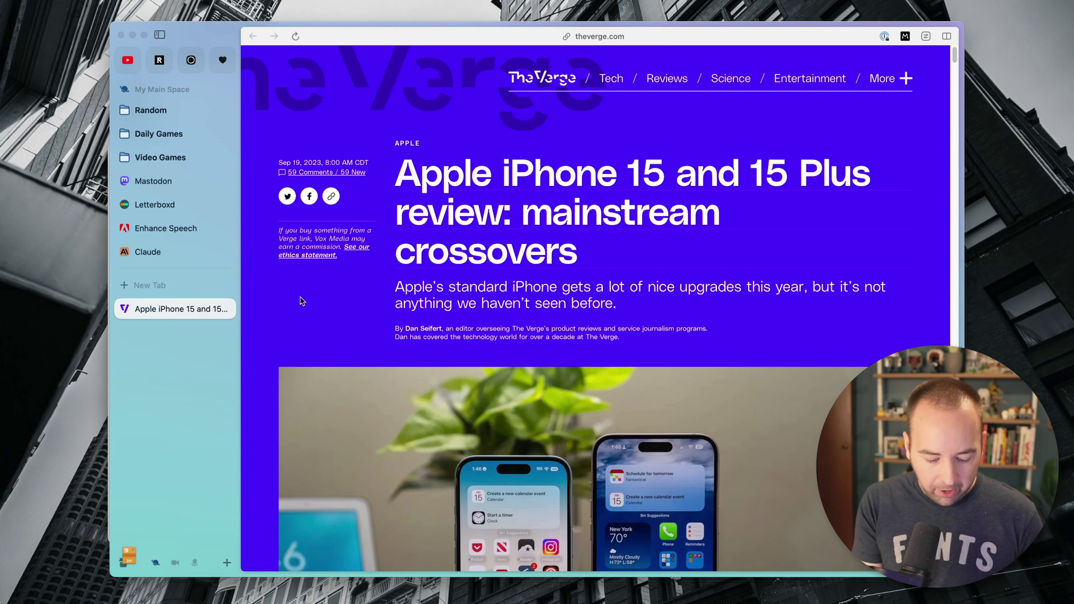
{"action": "key", "text": "super+t"}
{"action": "type", "text": "max"}
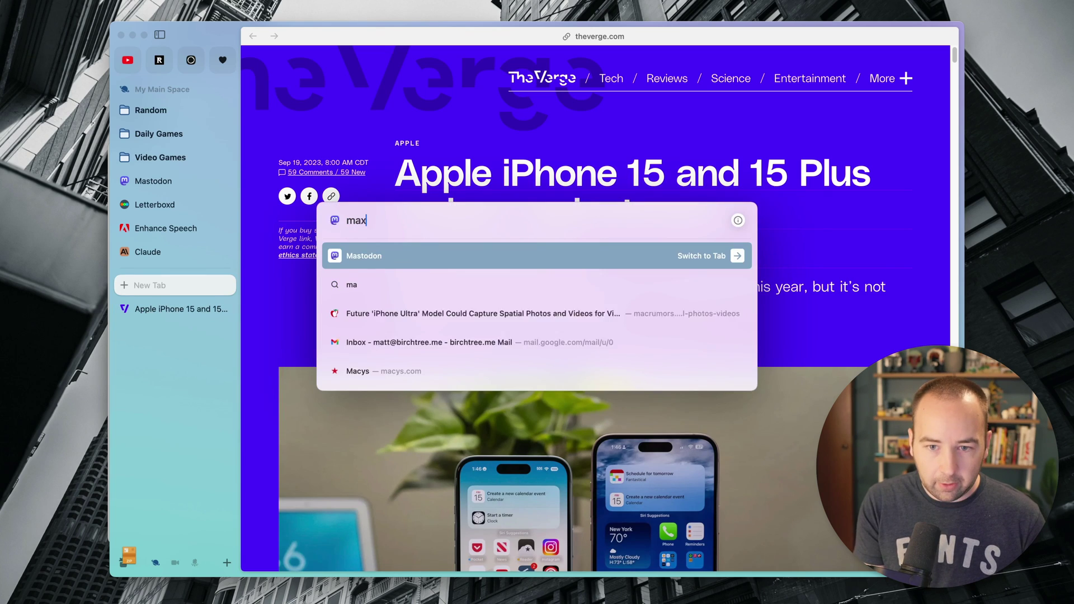
{"action": "key", "text": "Return"}
{"action": "scroll", "coordinate": [708, 315], "scroll_direction": "down", "scroll_amount": 2}
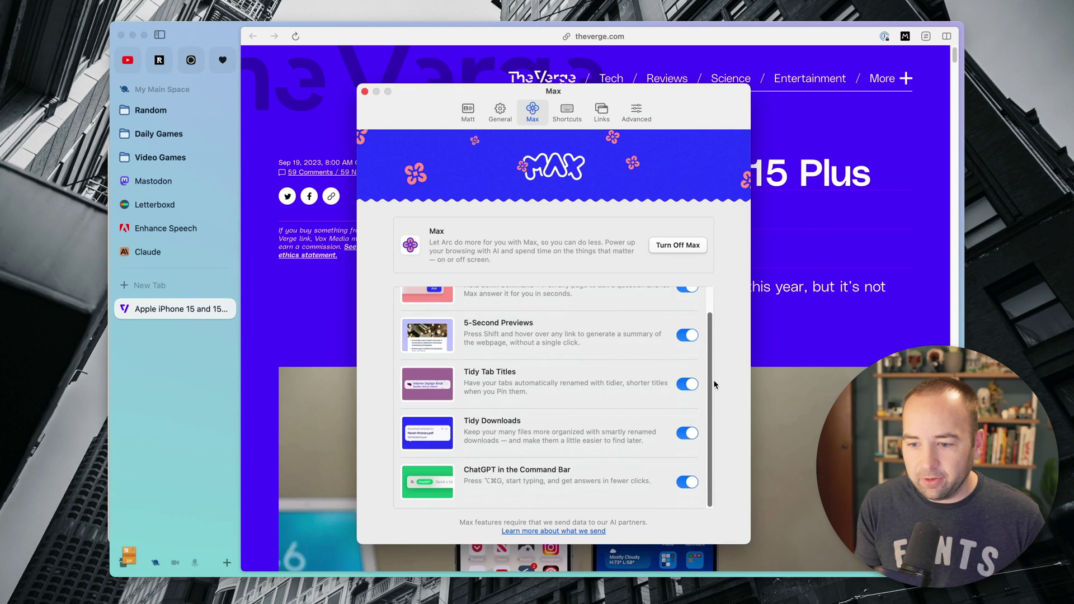
{"action": "left_click", "coordinate": [688, 482]}
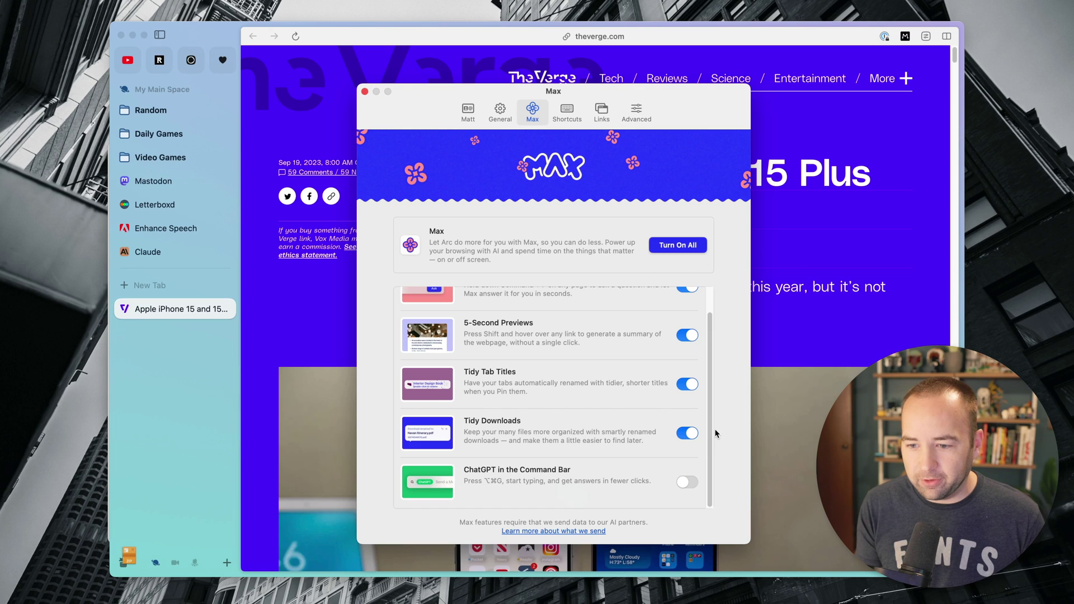
{"action": "scroll", "coordinate": [715, 376], "scroll_direction": "up", "scroll_amount": 2}
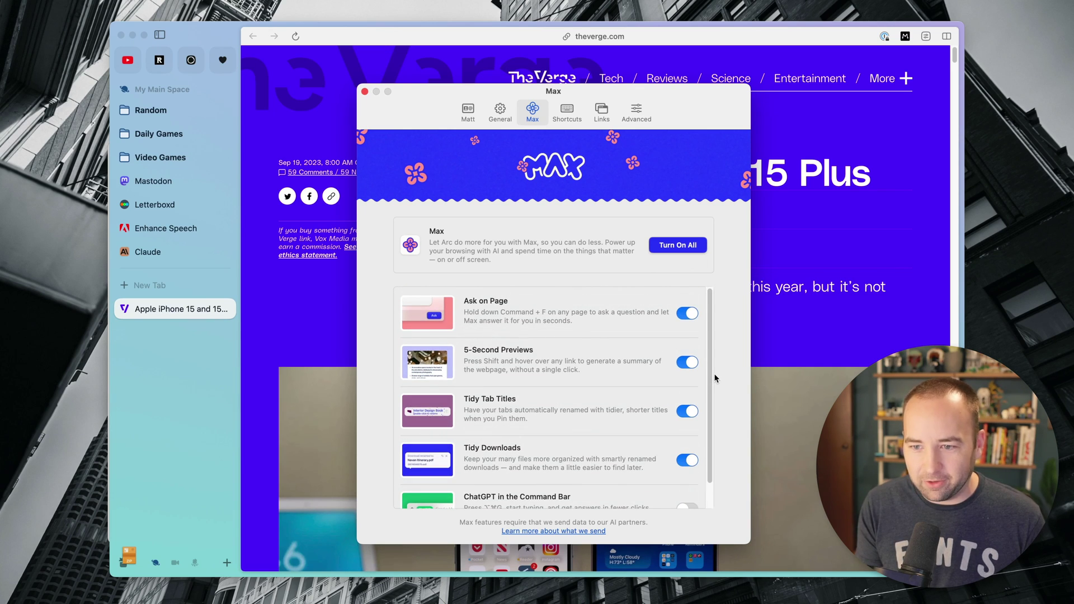